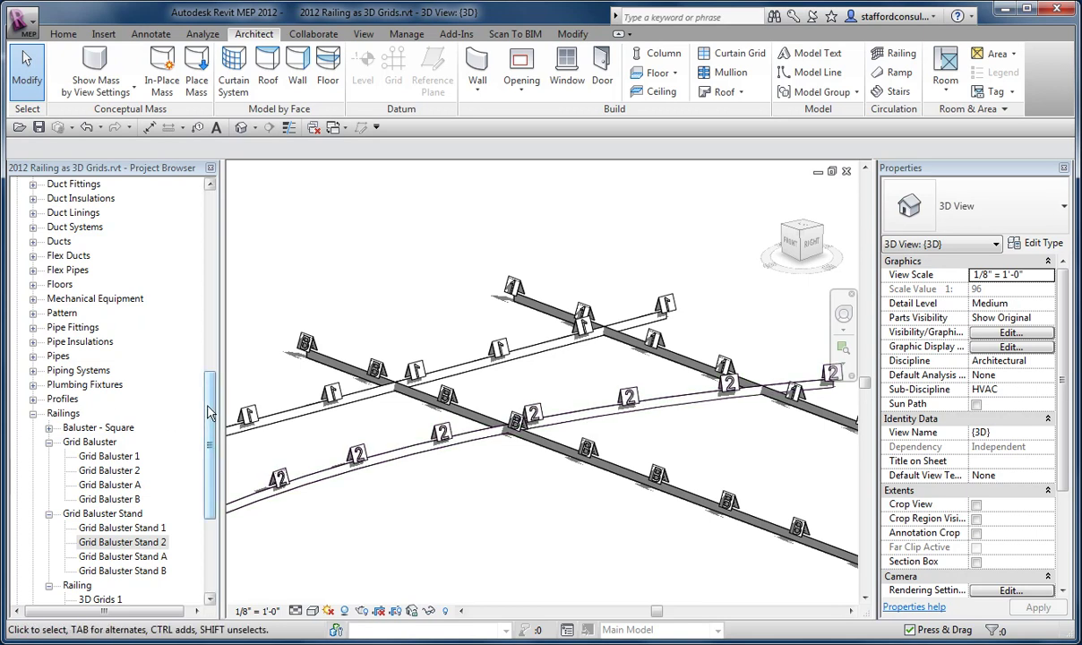
# - Switch to the 3D view of Grid Baluster Stand.rfa and inspect the labelled stand from another angle
pyautogui.scroll(-1, 197, 398)
pyautogui.click(93, 399)
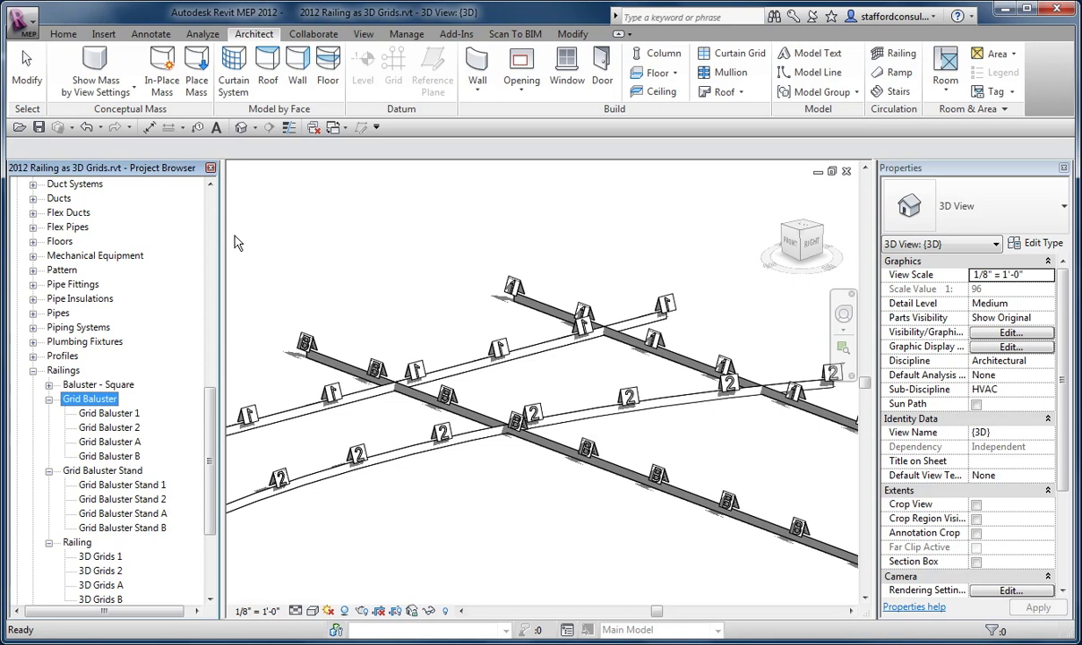
pyautogui.click(337, 129)
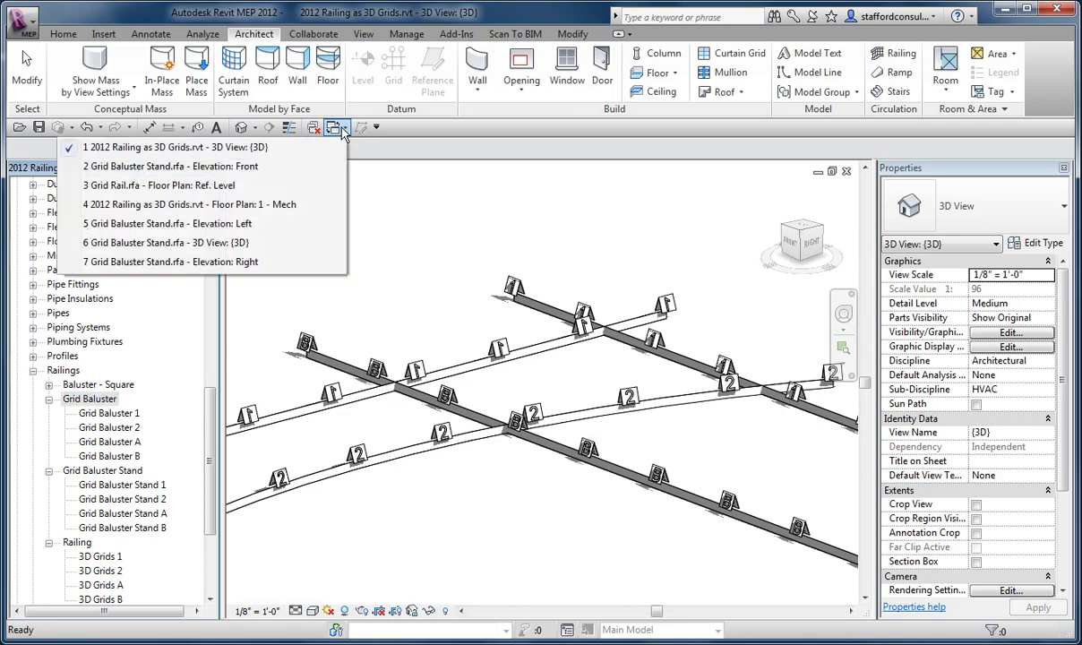
pyautogui.click(205, 245)
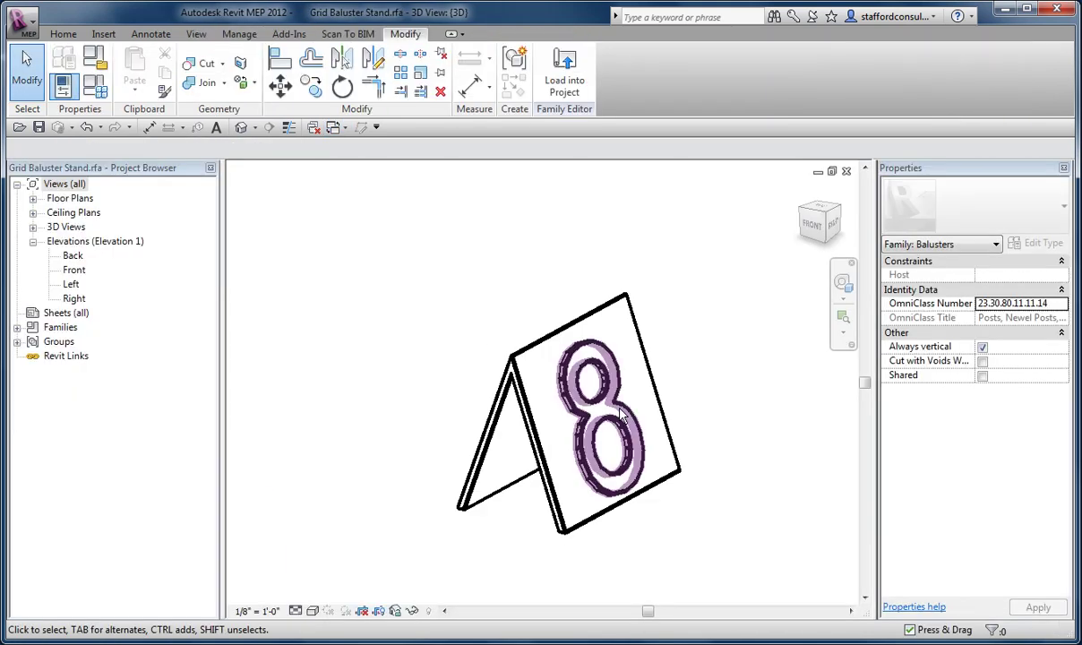
pyautogui.keyDown('shift'); pyautogui.moveTo(618, 403); pyautogui.dragTo(506, 375, button='middle'); pyautogui.keyUp('shift')
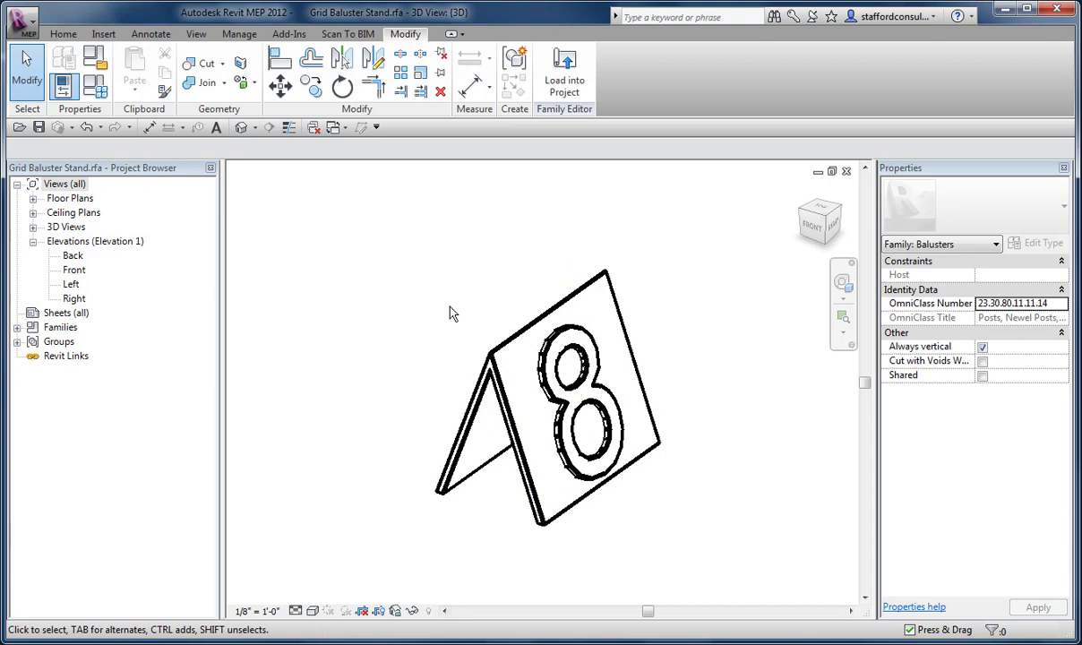
# - Return to the 3D view of 2012 Railing as 3D Grids.rvt and open the Grid Baluster family for editing
pyautogui.click(338, 129)
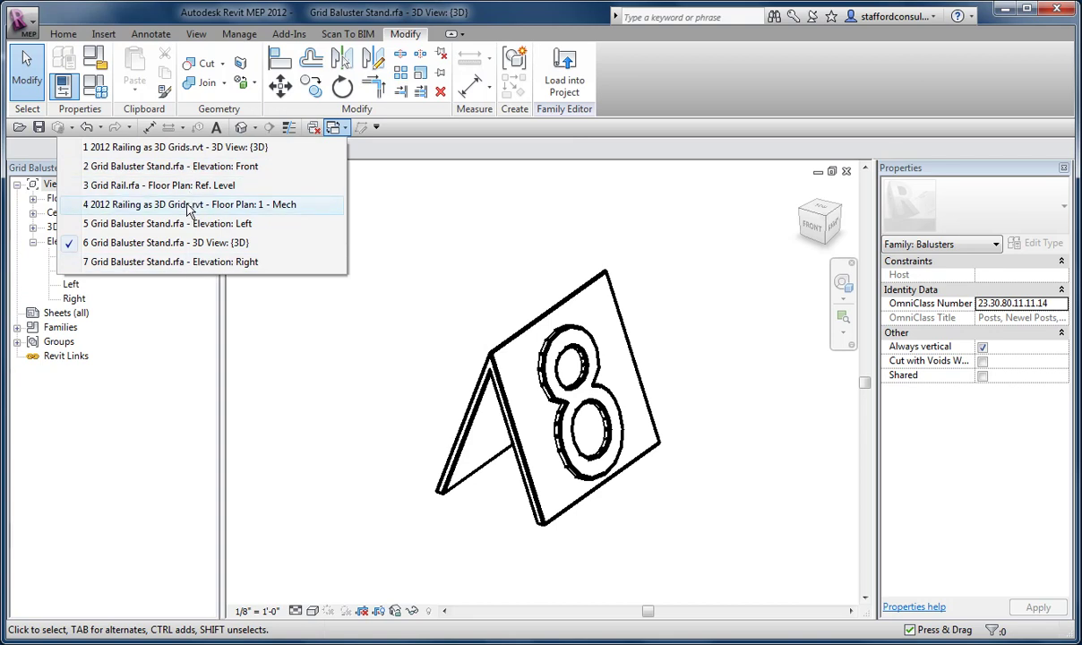
pyautogui.click(416, 132)
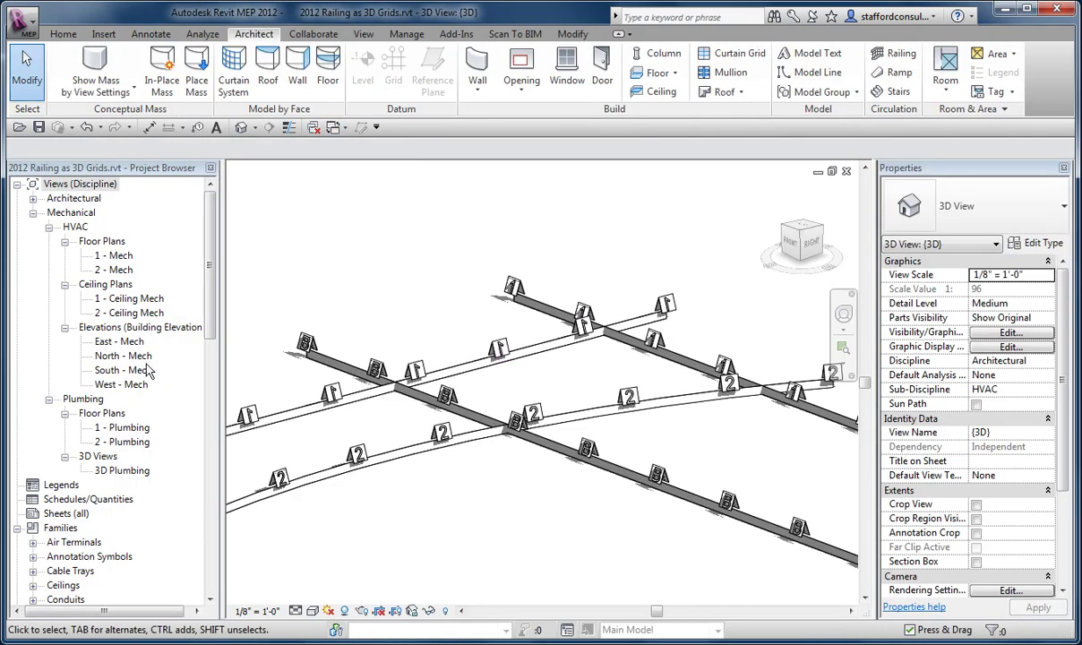
pyautogui.scroll(-12, 144, 395)
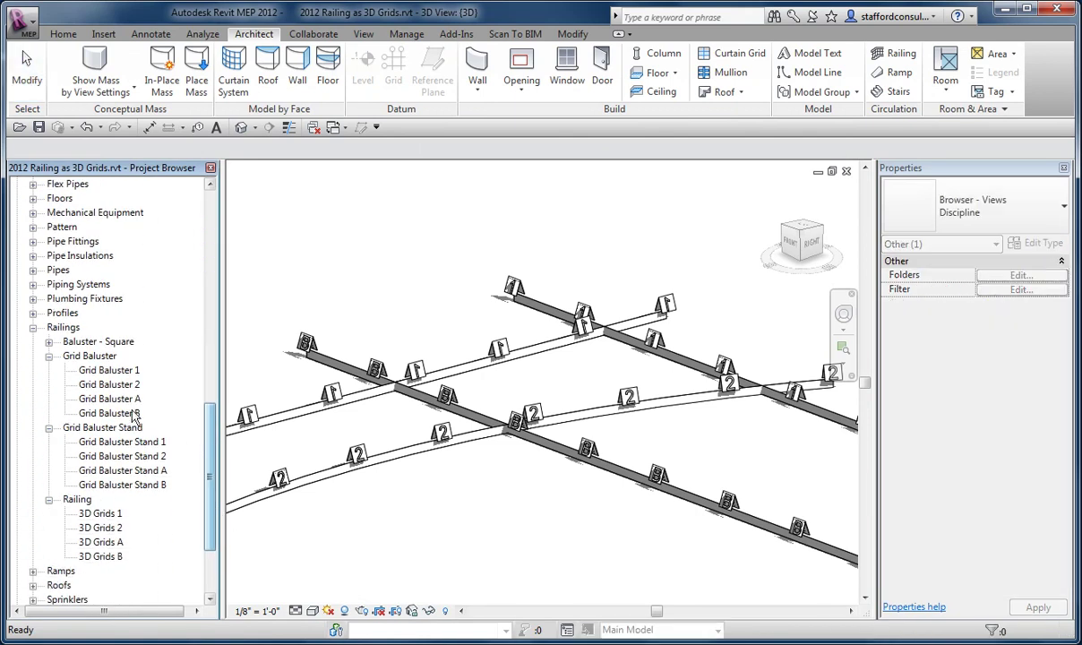
pyautogui.click(112, 399)
pyautogui.rightClick(119, 400)
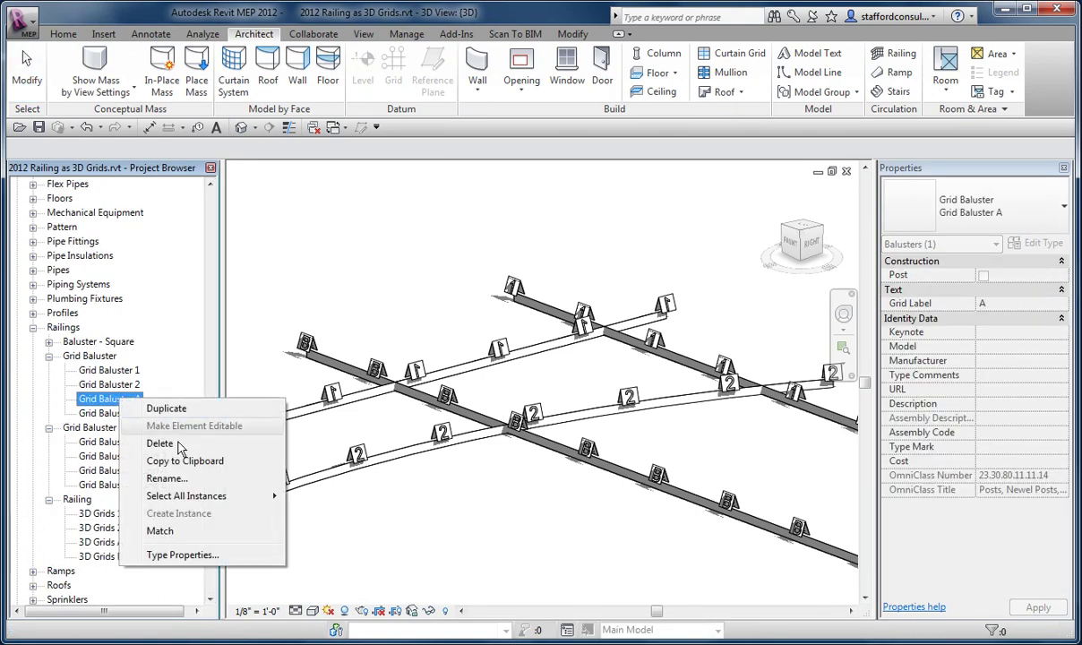
pyautogui.click(90, 356)
pyautogui.rightClick(106, 356)
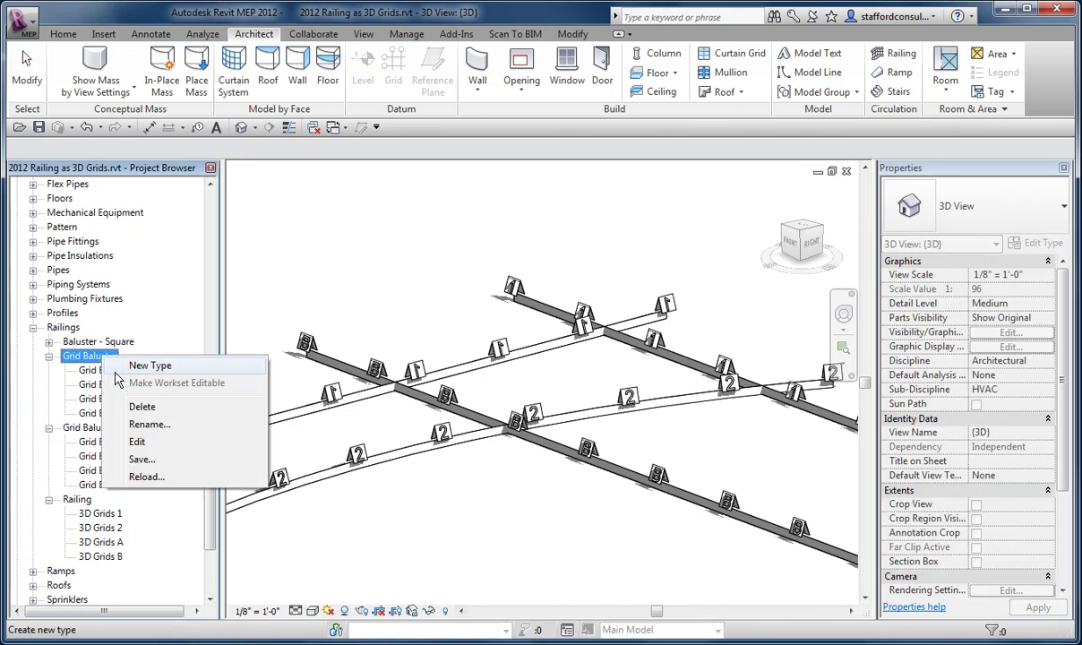
pyautogui.click(141, 441)
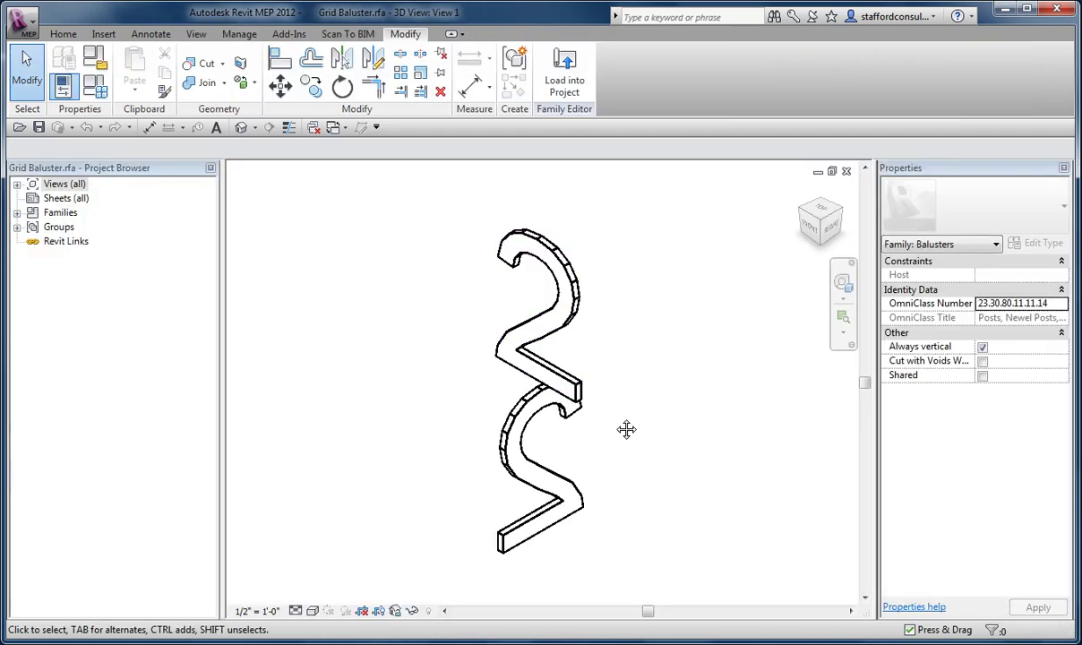
# - Check the family parameter association of the upper model text's Text property, keeping Grid Label selected
pyautogui.keyDown('shift'); pyautogui.moveTo(626, 430); pyautogui.dragTo(555, 341, button='middle'); pyautogui.keyUp('shift')
pyautogui.click(534, 313)
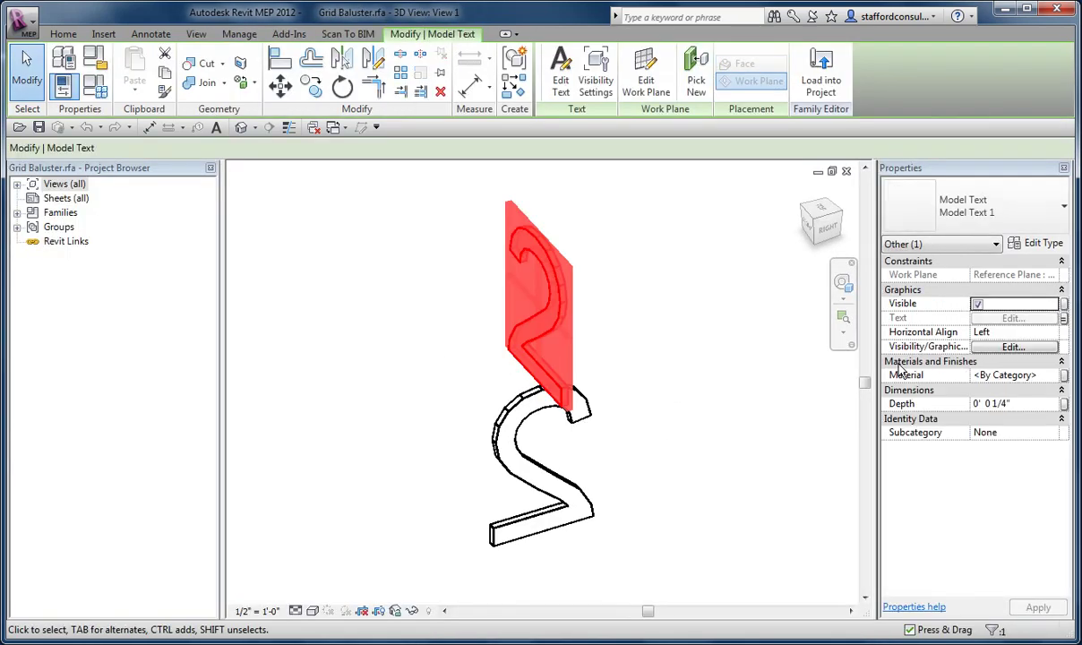
pyautogui.click(1063, 318)
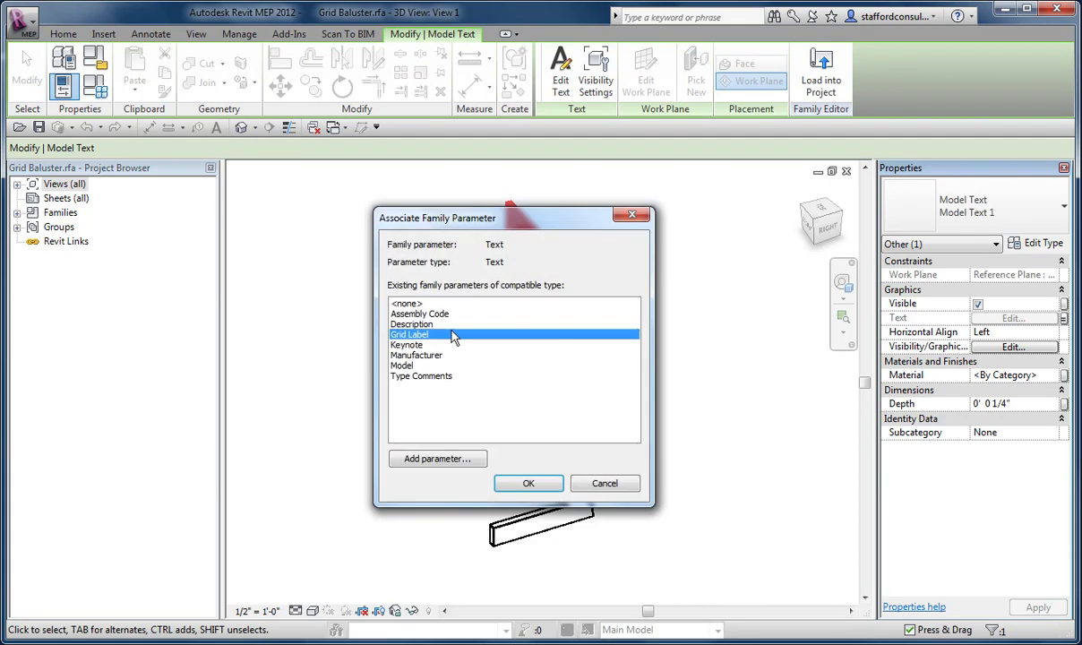
pyautogui.click(531, 482)
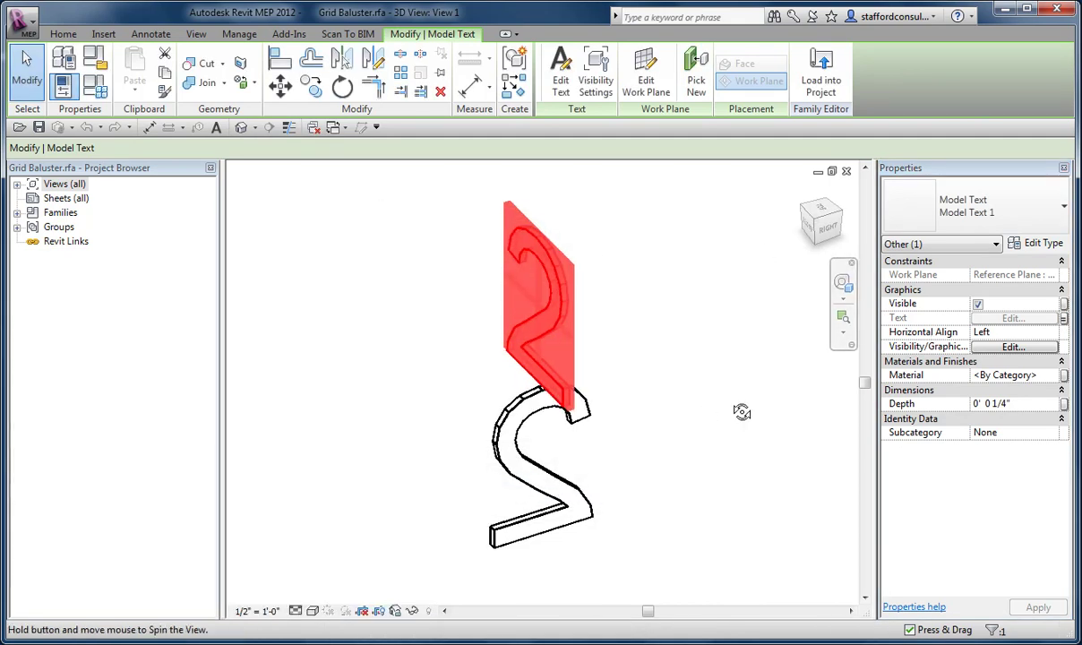
# - Clear the model text selection and close Grid Baluster.rfa without saving changes
pyautogui.keyDown('shift'); pyautogui.moveTo(670, 413); pyautogui.dragTo(776, 205, button='middle'); pyautogui.keyUp('shift')
pyautogui.click(749, 316)
pyautogui.hotkey('ctrl', 'F4')
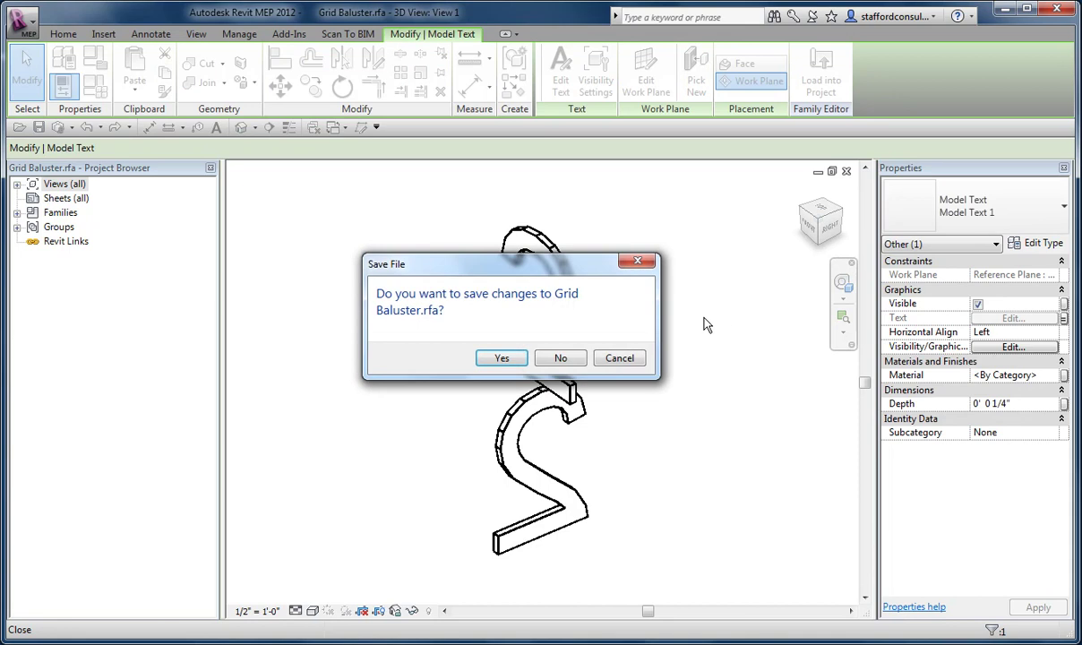
pyautogui.click(560, 356)
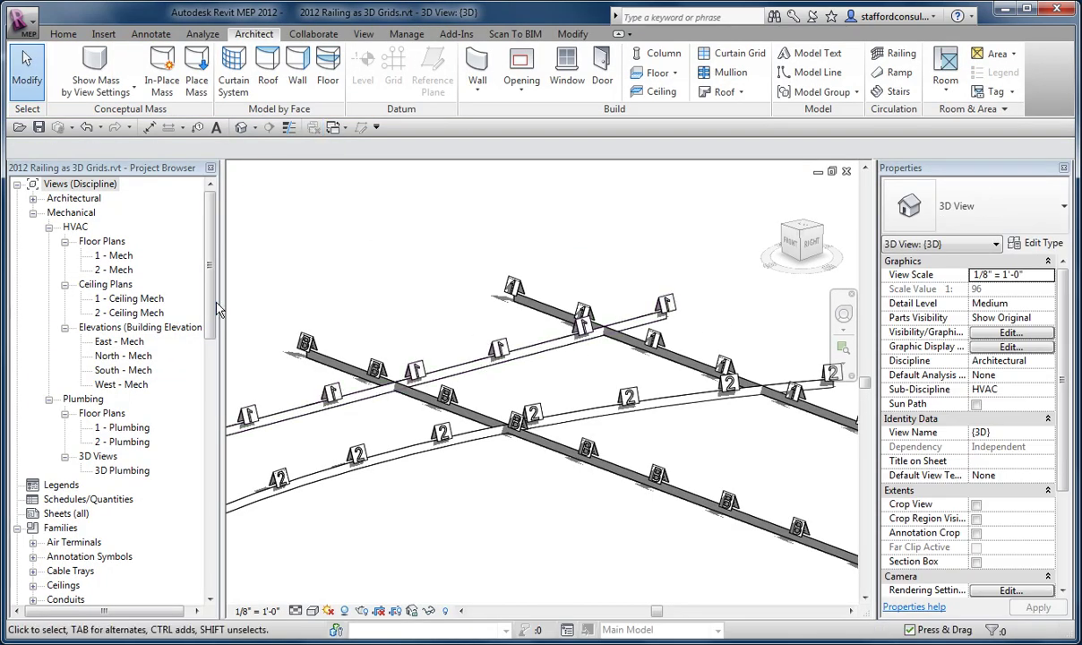
# - Open the type properties of the 3D Grids 1 railing and review its rail structure without changing it
pyautogui.moveTo(211, 269); pyautogui.dragTo(216, 487)
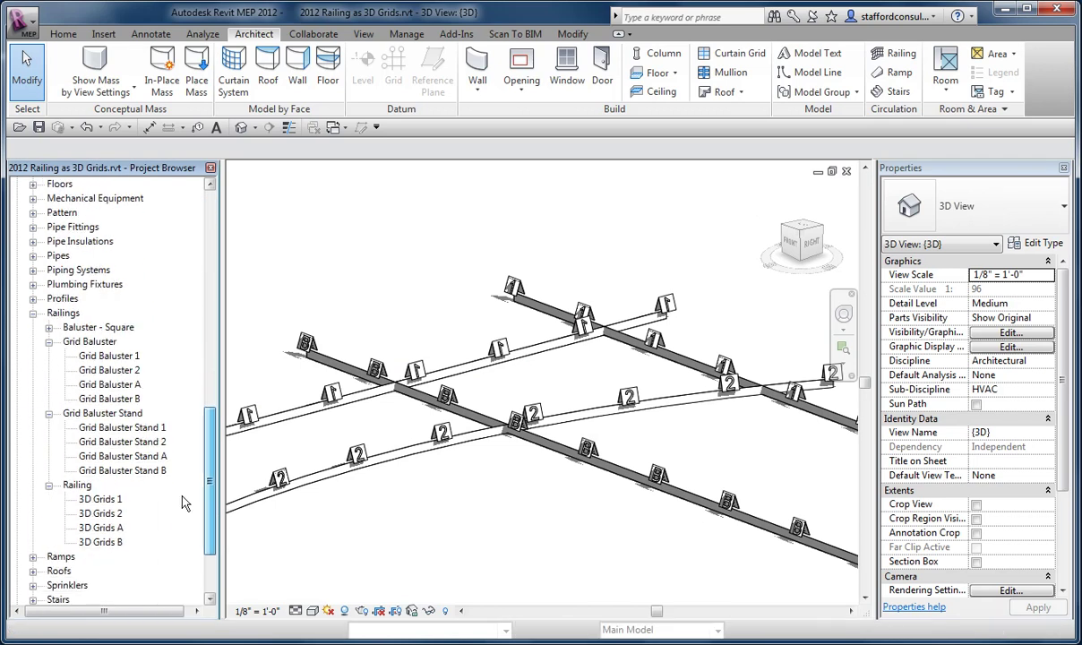
pyautogui.click(105, 500)
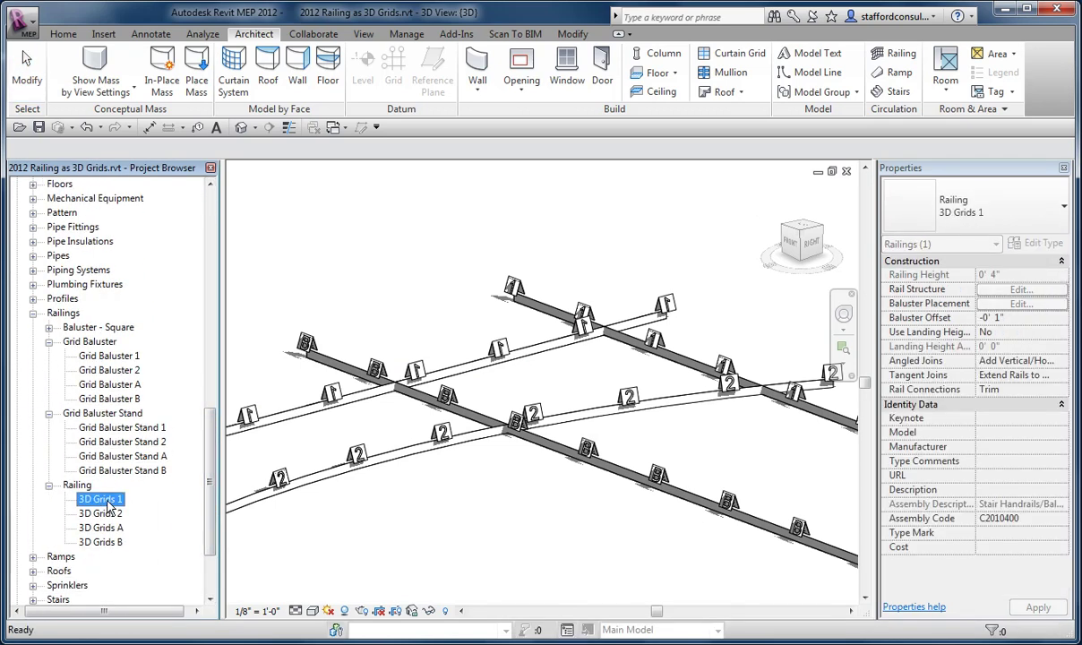
pyautogui.doubleClick(110, 506)
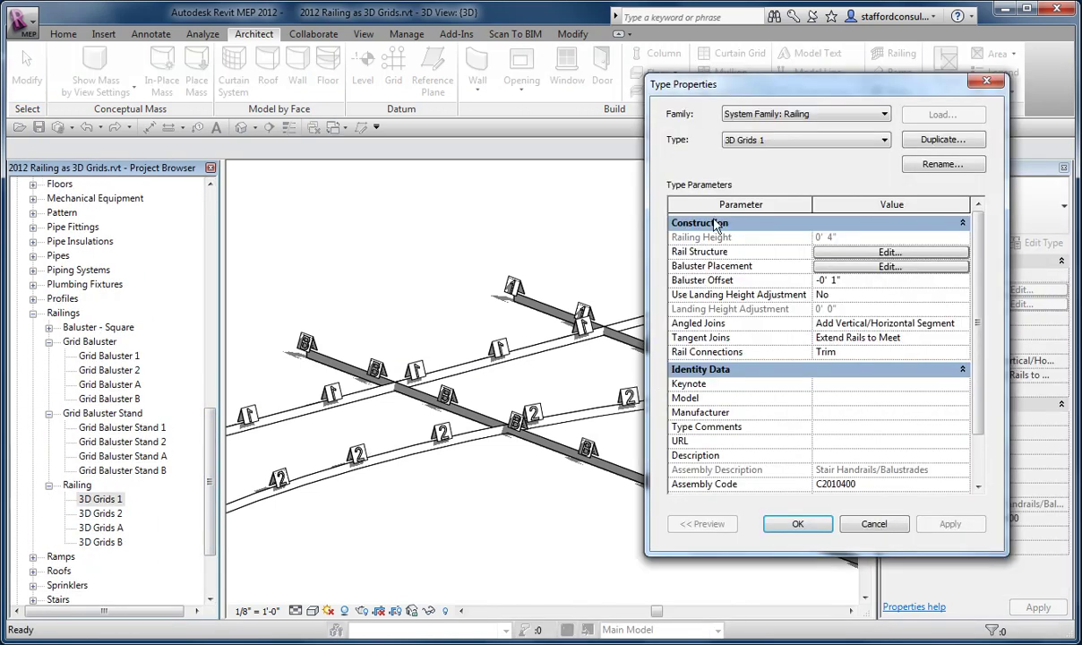
pyautogui.moveTo(686, 89); pyautogui.dragTo(409, 97)
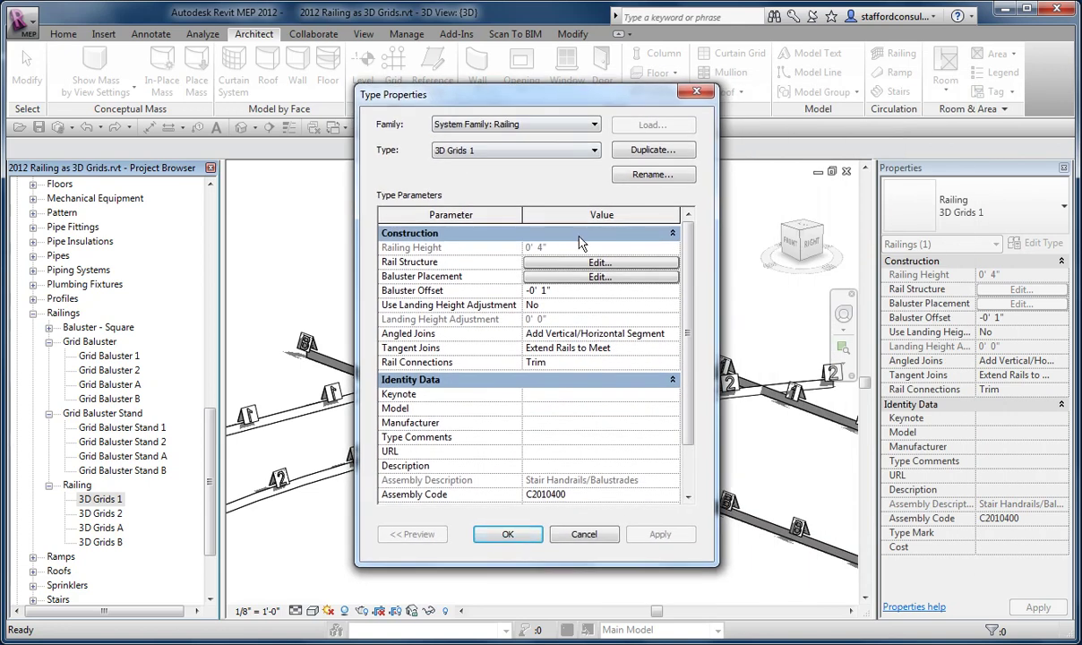
pyautogui.click(580, 263)
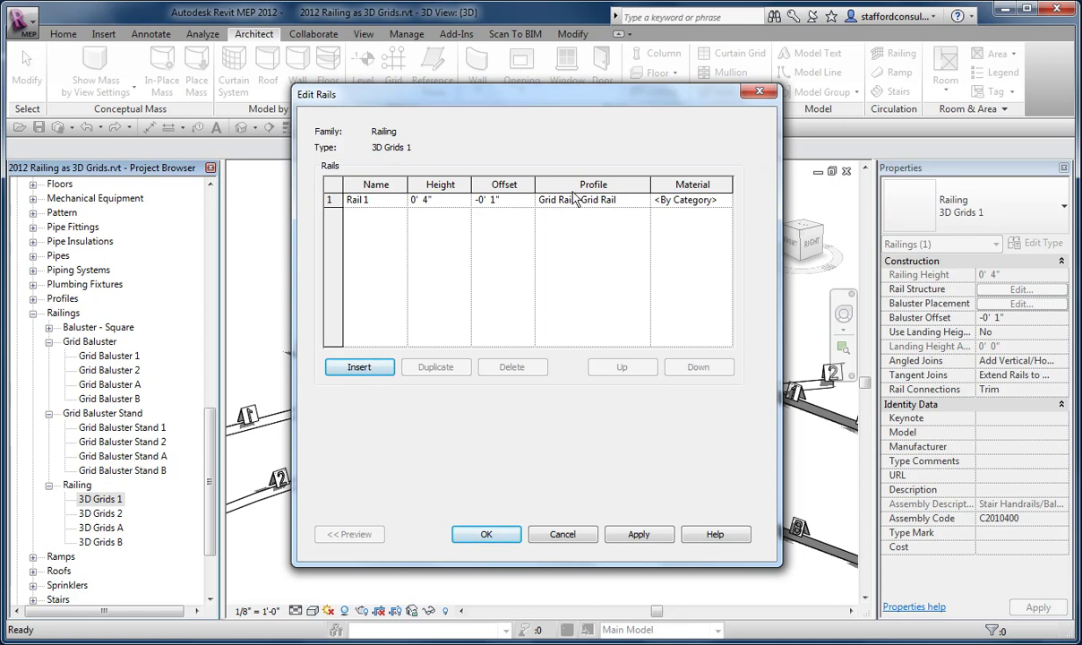
pyautogui.click(562, 534)
# - Open the baluster placement of 3D Grids 1 and review the baluster families available for the main pattern's regular baluster
pyautogui.click(592, 276)
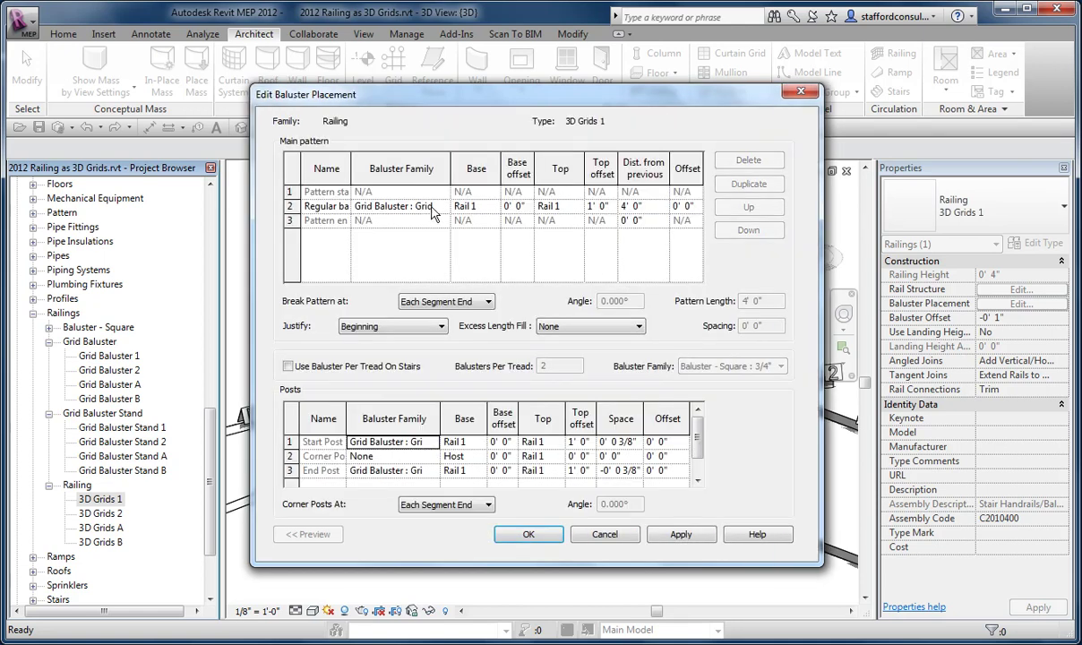
pyautogui.moveTo(449, 174); pyautogui.dragTo(534, 173)
pyautogui.click(489, 207)
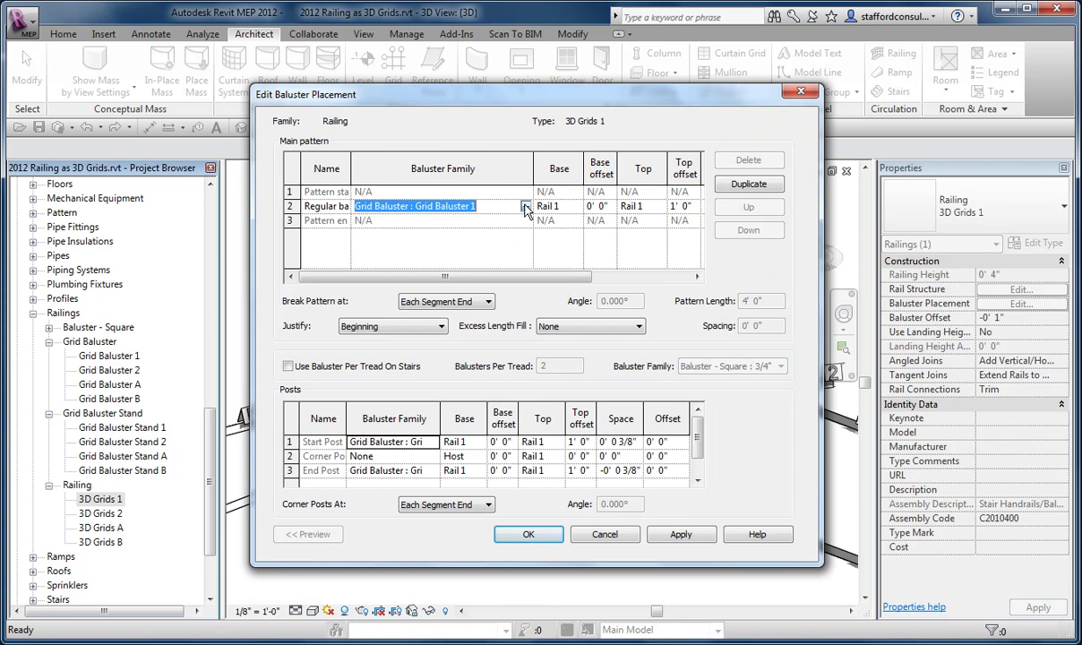
pyautogui.click(527, 207)
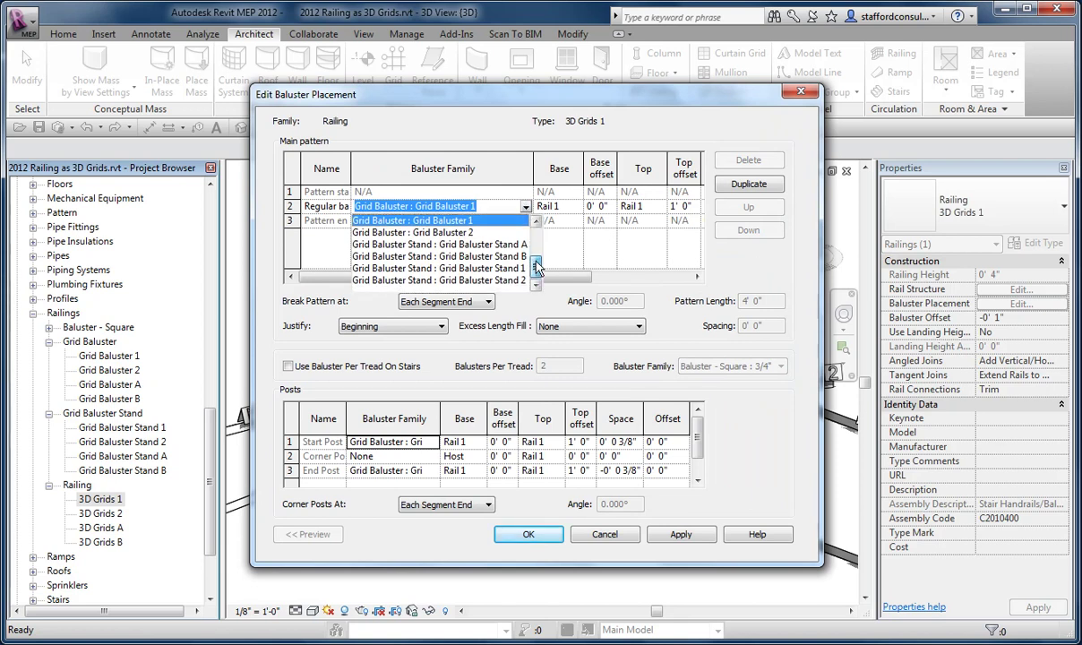
pyautogui.click(496, 205)
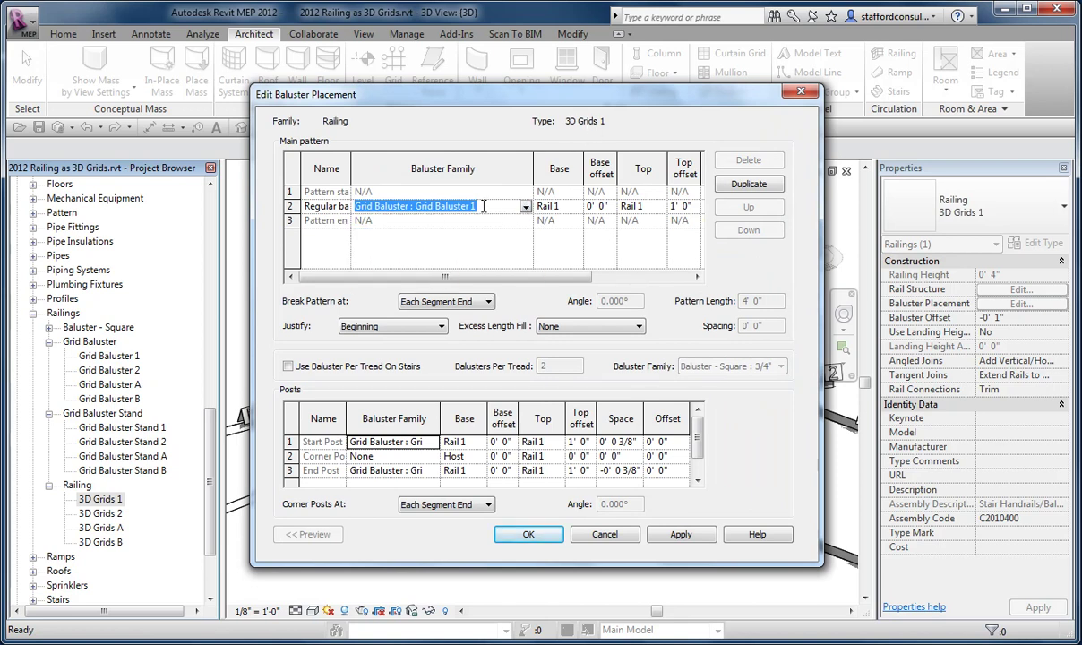
# - Review the start post's baluster family and the regular baluster's offset and spacing, then close the railing type settings
pyautogui.moveTo(440, 418); pyautogui.dragTo(535, 419)
pyautogui.click(475, 442)
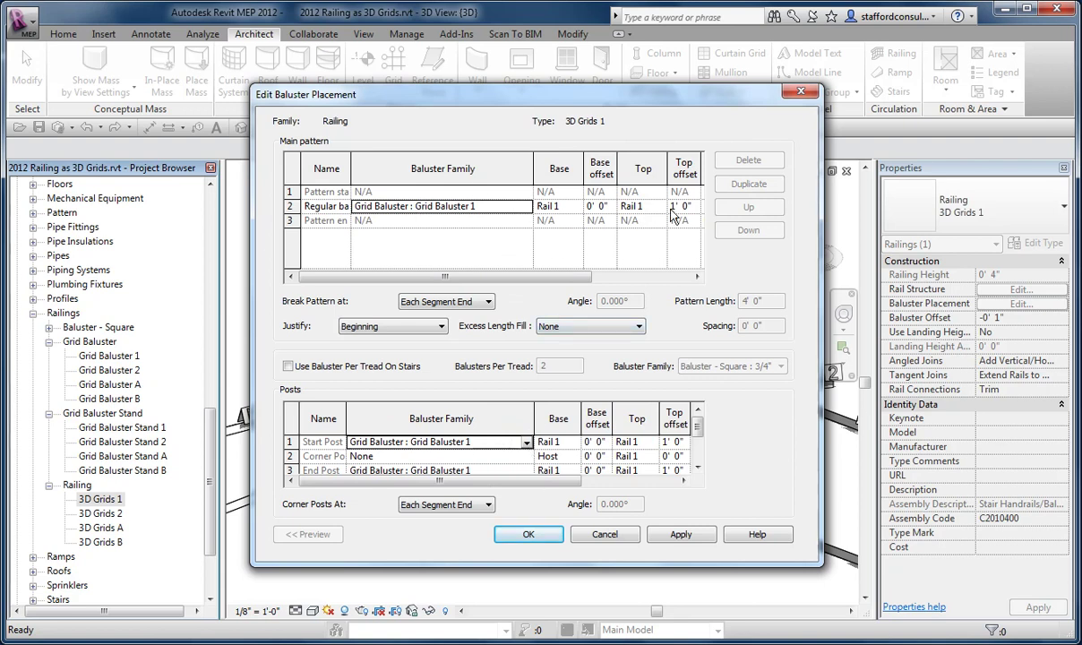
pyautogui.moveTo(555, 278); pyautogui.dragTo(658, 279)
pyautogui.click(623, 207)
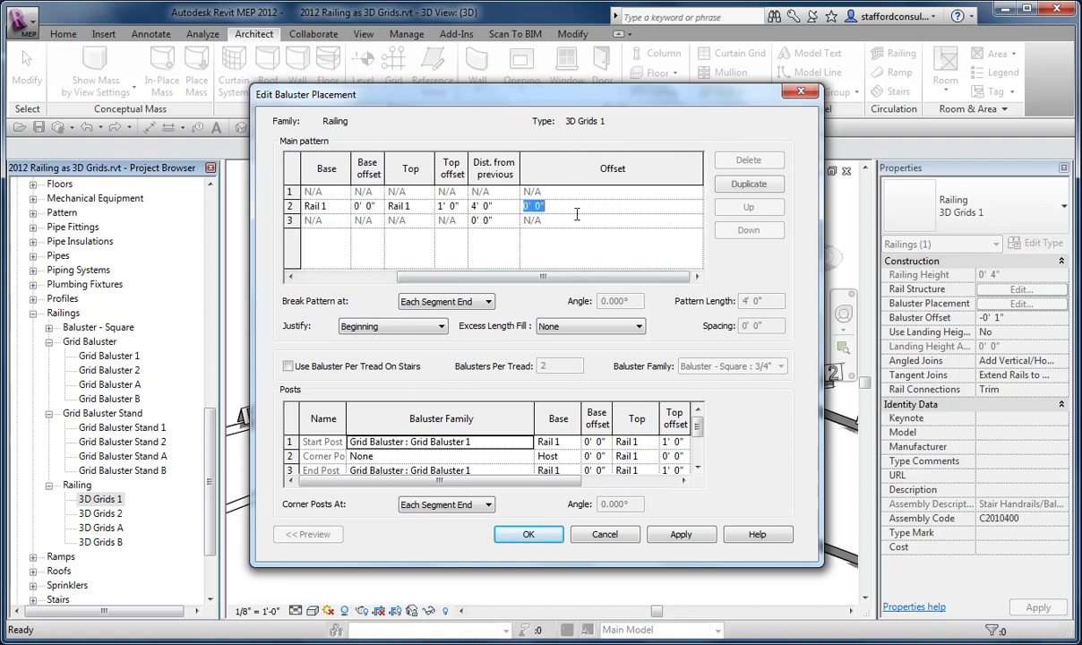
pyautogui.click(480, 209)
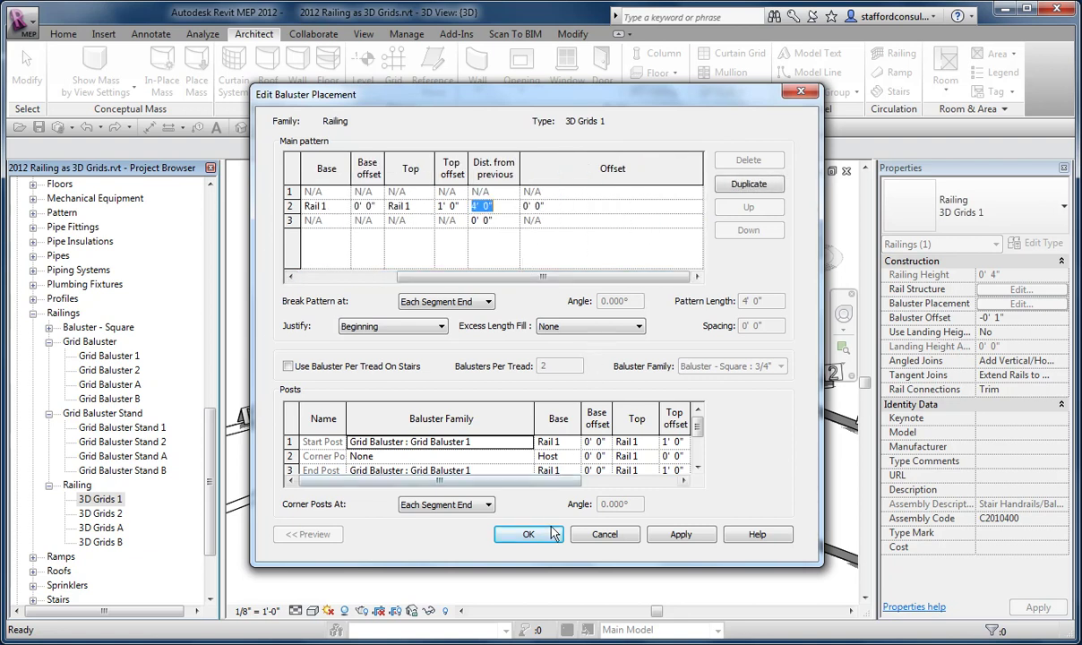
pyautogui.click(534, 534)
pyautogui.click(612, 534)
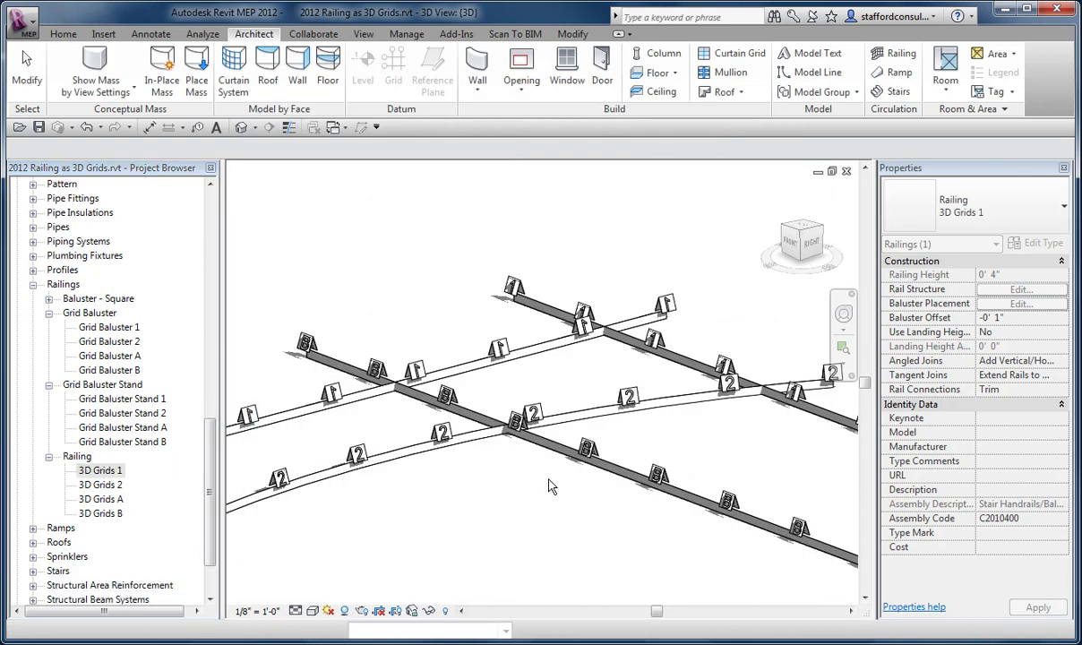
# - Select the curved railing in the 3D view to check its type, then clear the selection
pyautogui.click(553, 485)
pyautogui.scroll(-2, 560, 484)
pyautogui.keyDown('shift'); pyautogui.moveTo(560, 484); pyautogui.dragTo(527, 375, button='middle'); pyautogui.keyUp('shift')
pyautogui.click(527, 368)
pyautogui.scroll(-1, 537, 434)
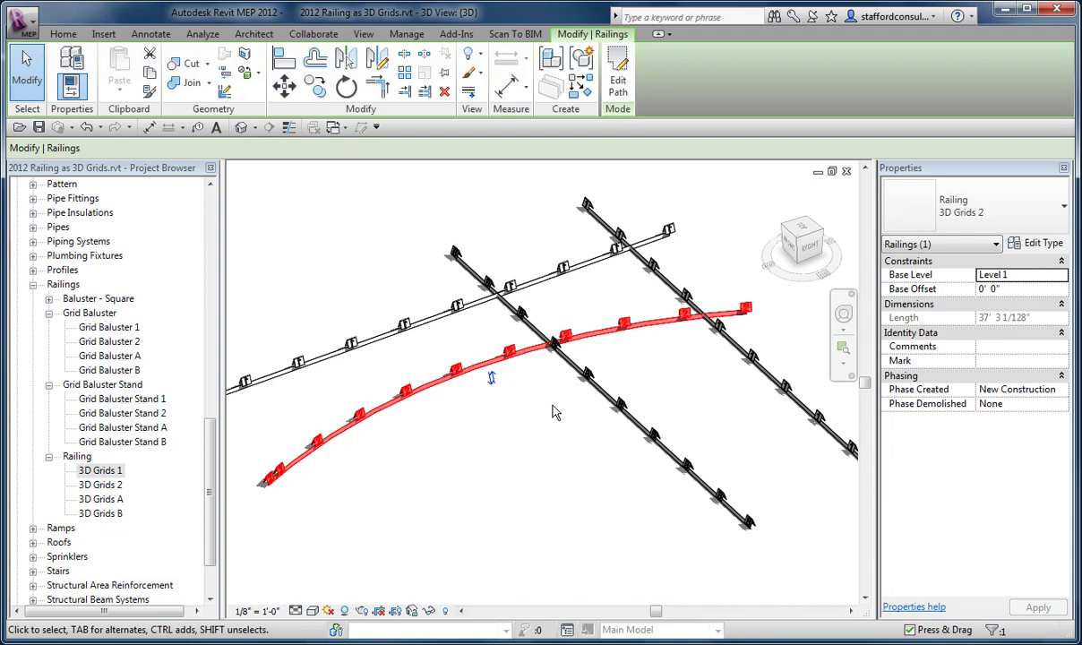
pyautogui.moveTo(553, 412); pyautogui.dragTo(560, 395, button='middle')
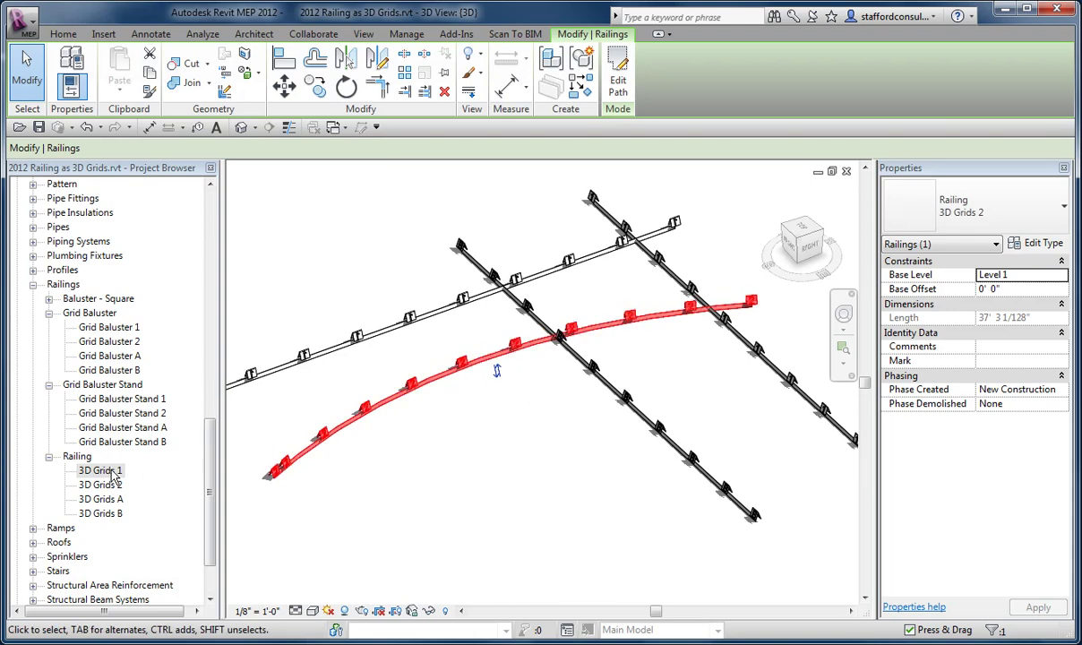
pyautogui.click(568, 465)
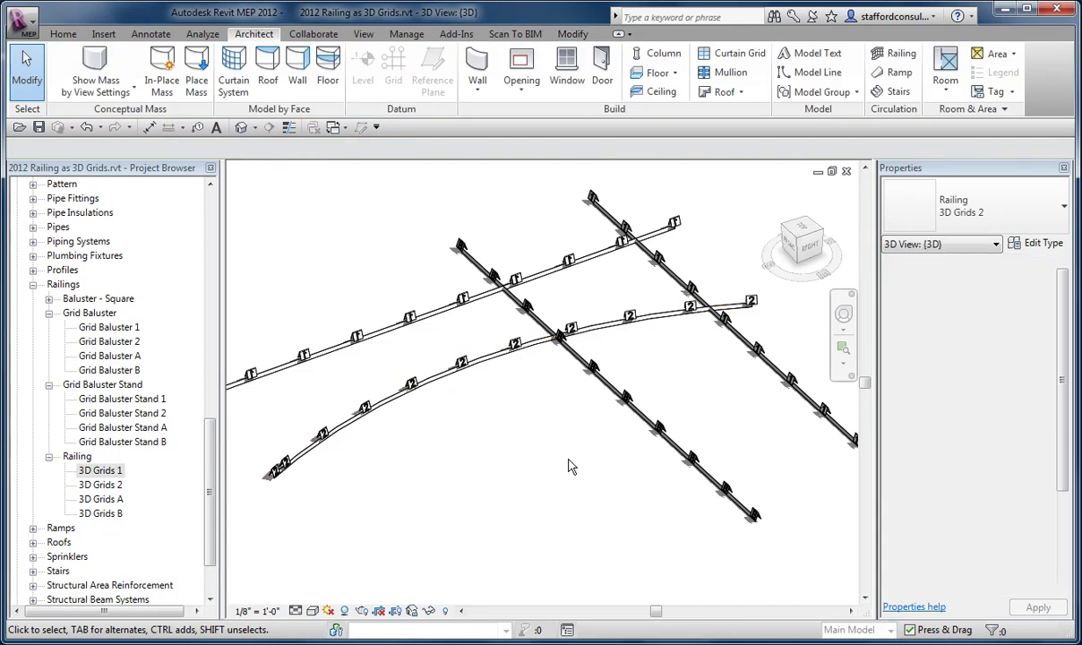
# - Examine the grid labels up close where the curved railing crosses the straight railings
pyautogui.scroll(5, 548, 405)
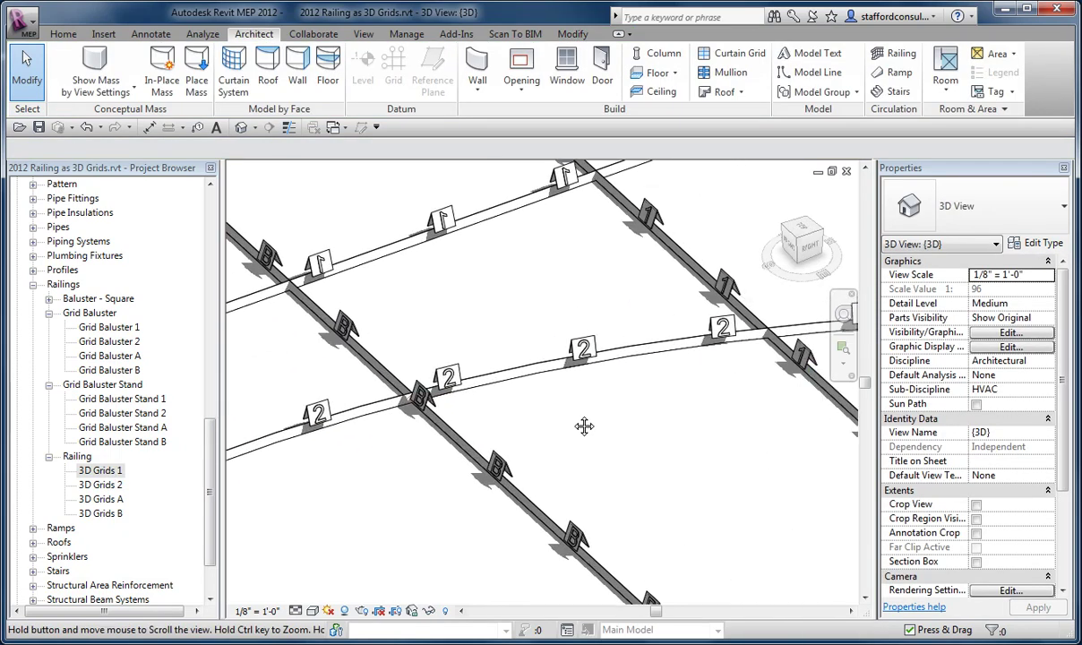
pyautogui.moveTo(584, 426); pyautogui.dragTo(565, 449, button='middle')
pyautogui.scroll(1, 640, 388)
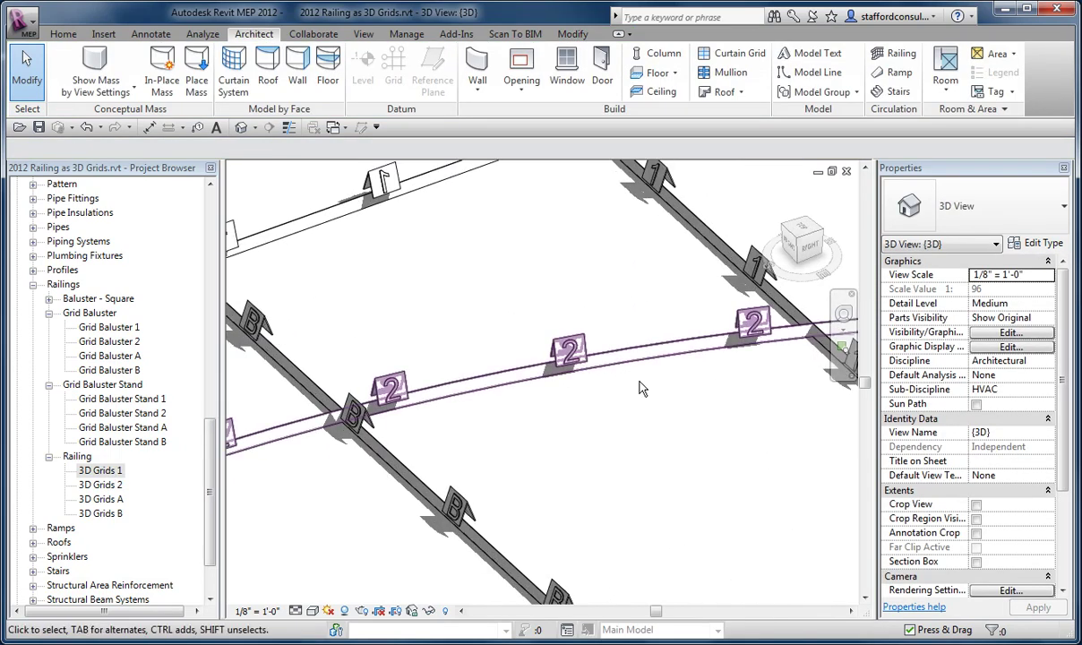
pyautogui.scroll(-2, 640, 388)
pyautogui.moveTo(667, 413); pyautogui.dragTo(674, 441, button='middle')
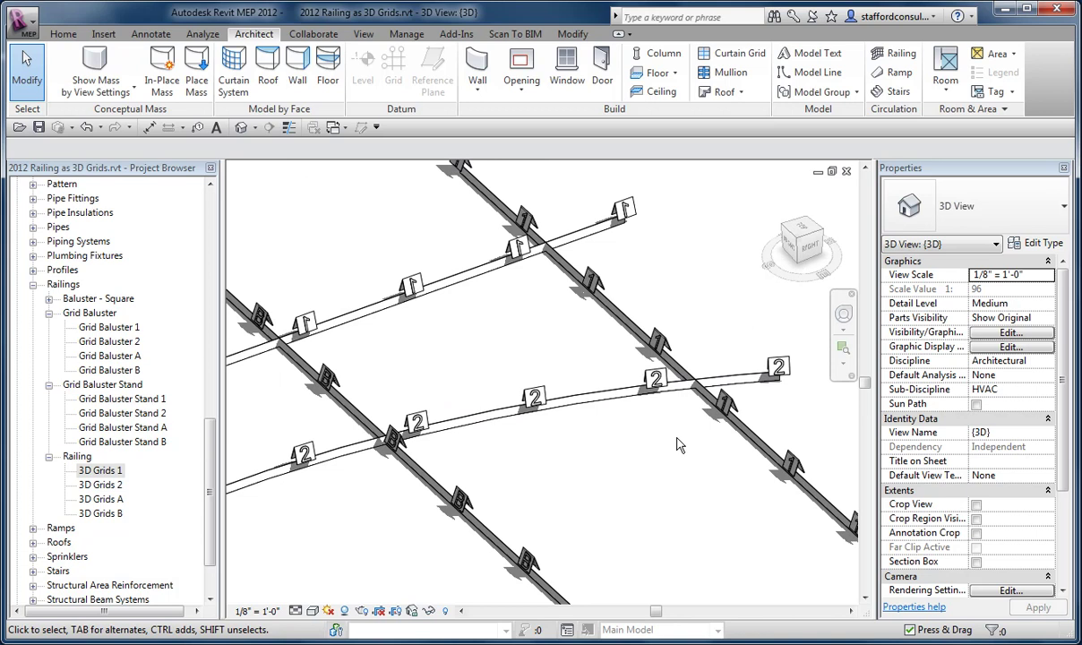
pyautogui.scroll(2, 678, 439)
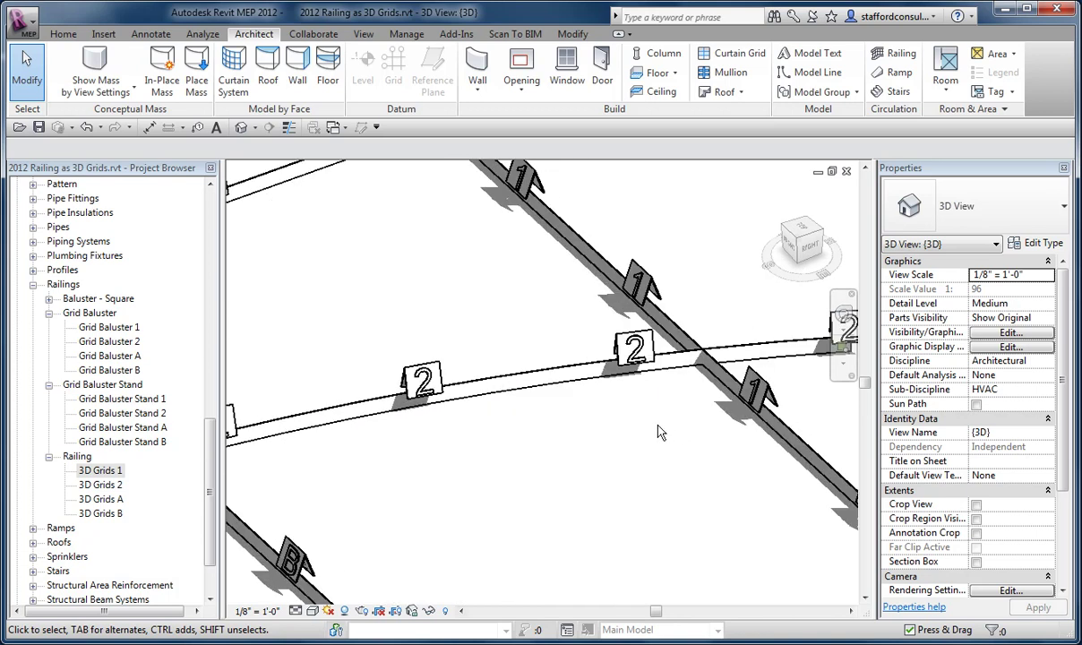
# - Review the overall layout of the crossing railings, selecting the straight 3D Grids A railing to check its type and clearing the selection
pyautogui.scroll(-3, 558, 450)
pyautogui.moveTo(618, 441)
pyautogui.mouseDown(button='middle')
pyautogui.moveTo(633, 447)
pyautogui.moveTo(625, 433)
pyautogui.mouseUp(button='middle')
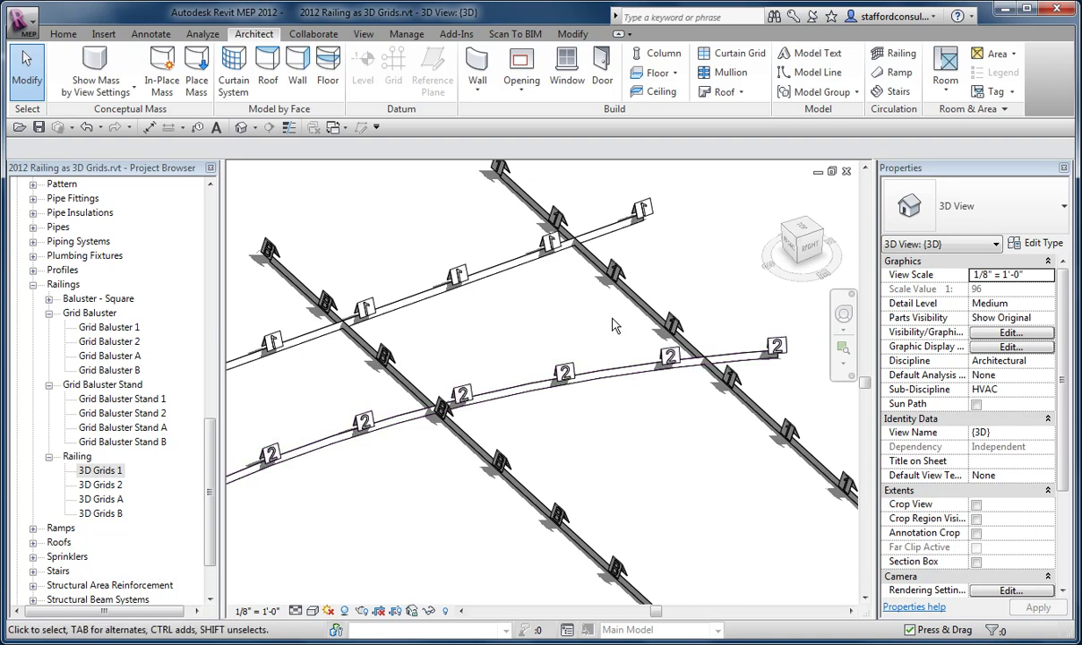
pyautogui.keyDown('shift'); pyautogui.moveTo(577, 326); pyautogui.dragTo(599, 353, button='middle'); pyautogui.keyUp('shift')
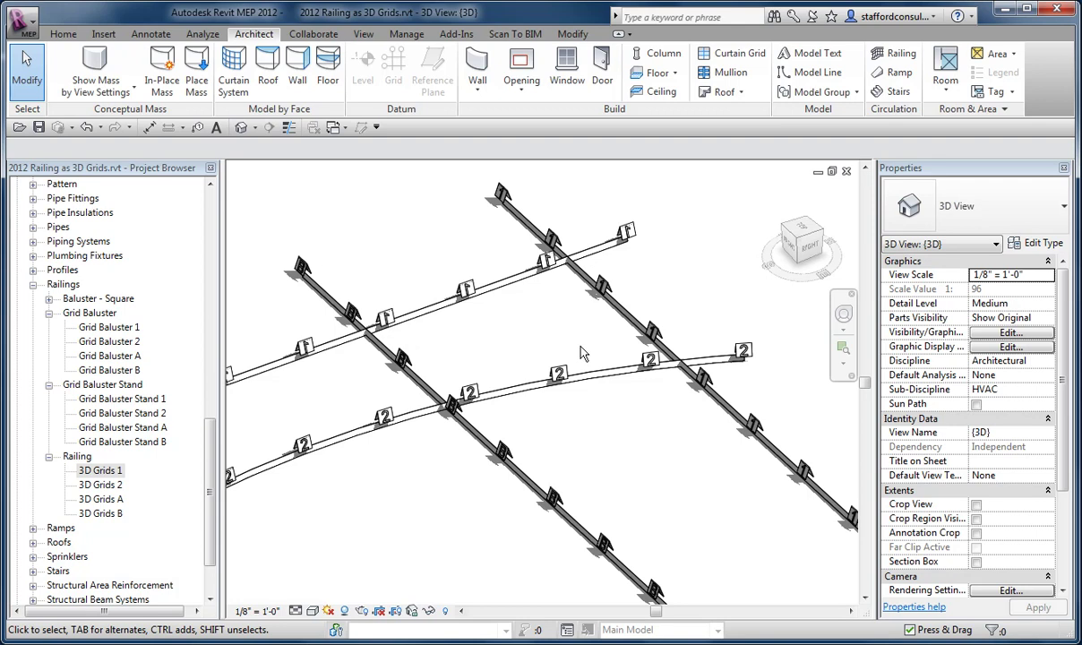
pyautogui.click(610, 334)
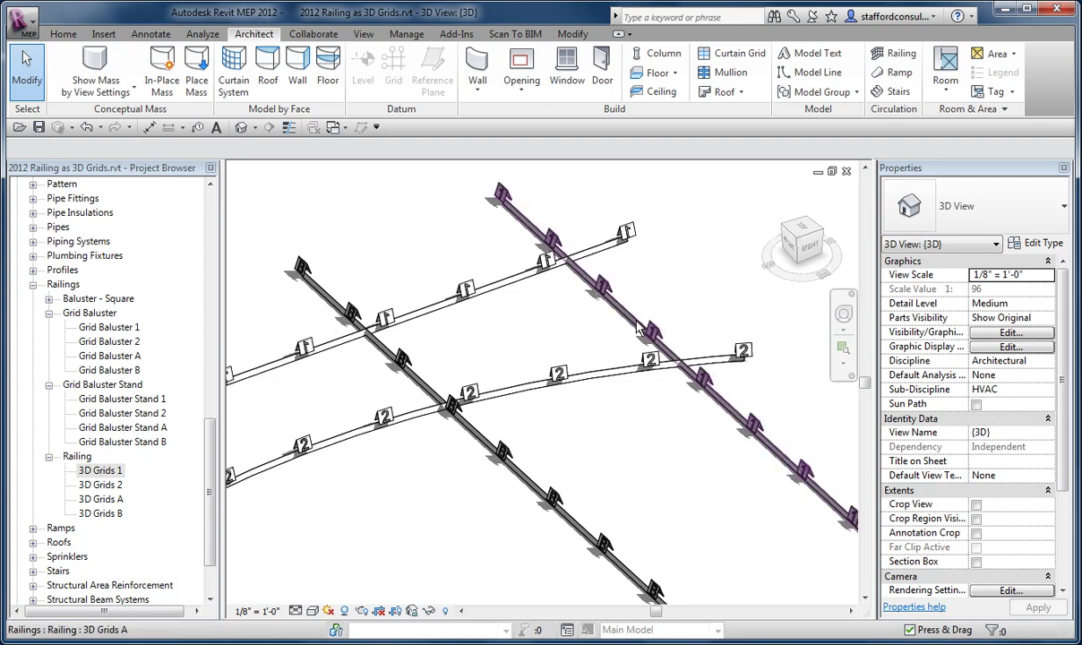
pyautogui.press('Escape')
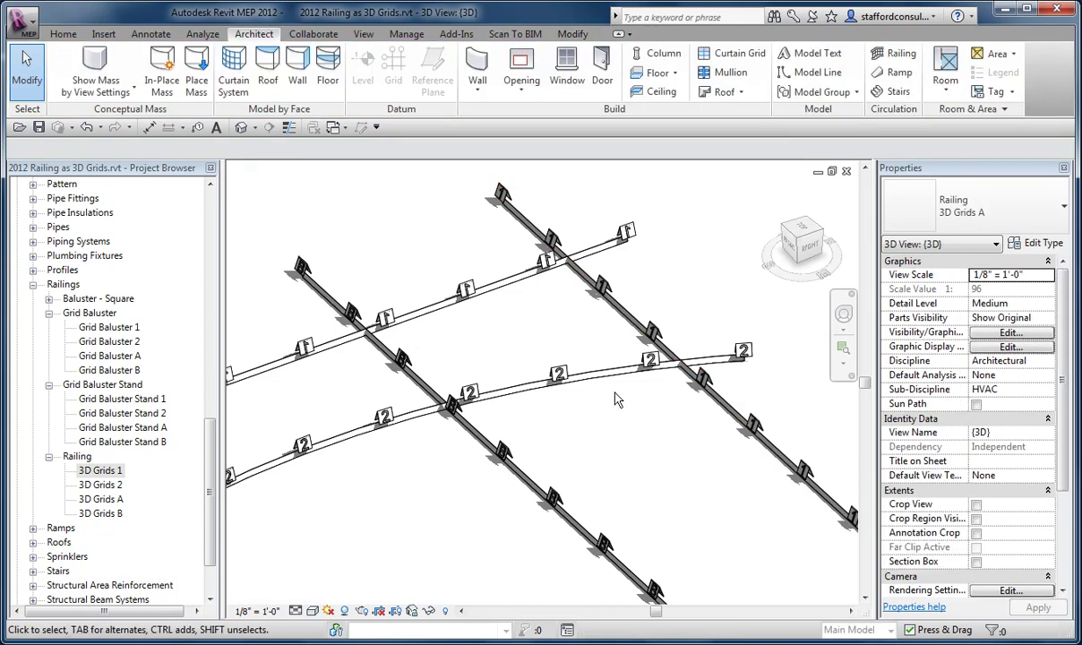
pyautogui.moveTo(616, 399)
pyautogui.keyDown('shift'); pyautogui.mouseDown(button='middle')
pyautogui.moveTo(627, 410)
pyautogui.moveTo(610, 380)
pyautogui.mouseUp(button='middle'); pyautogui.keyUp('shift')
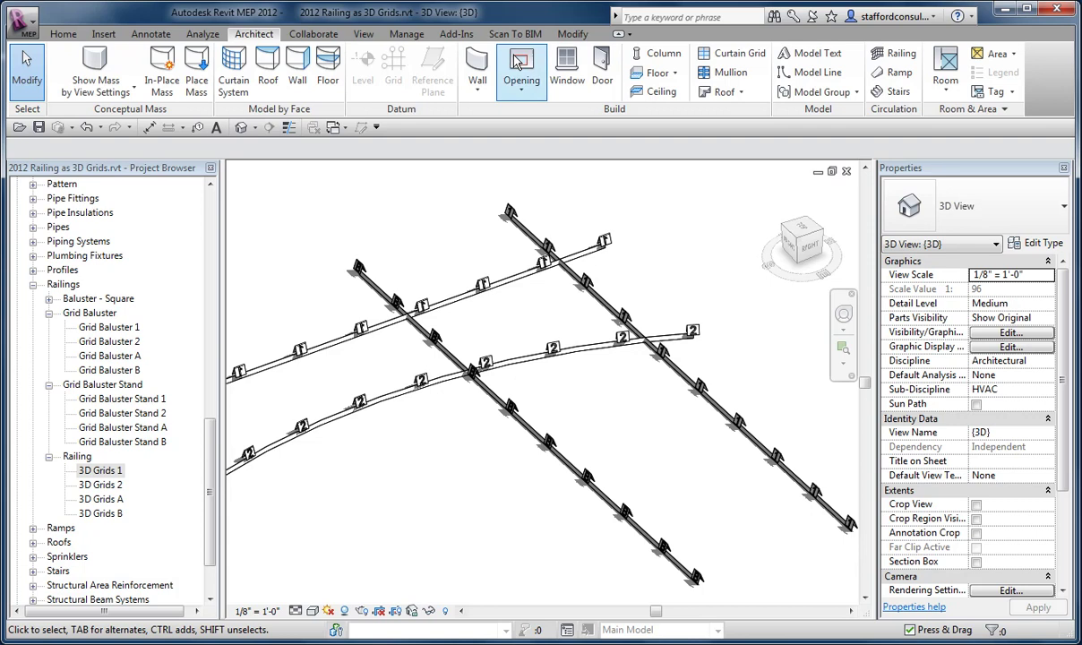
# - Locate the Navisworks 2012 tool among the external add-in tools, then dismiss the list without running it
pyautogui.click(456, 36)
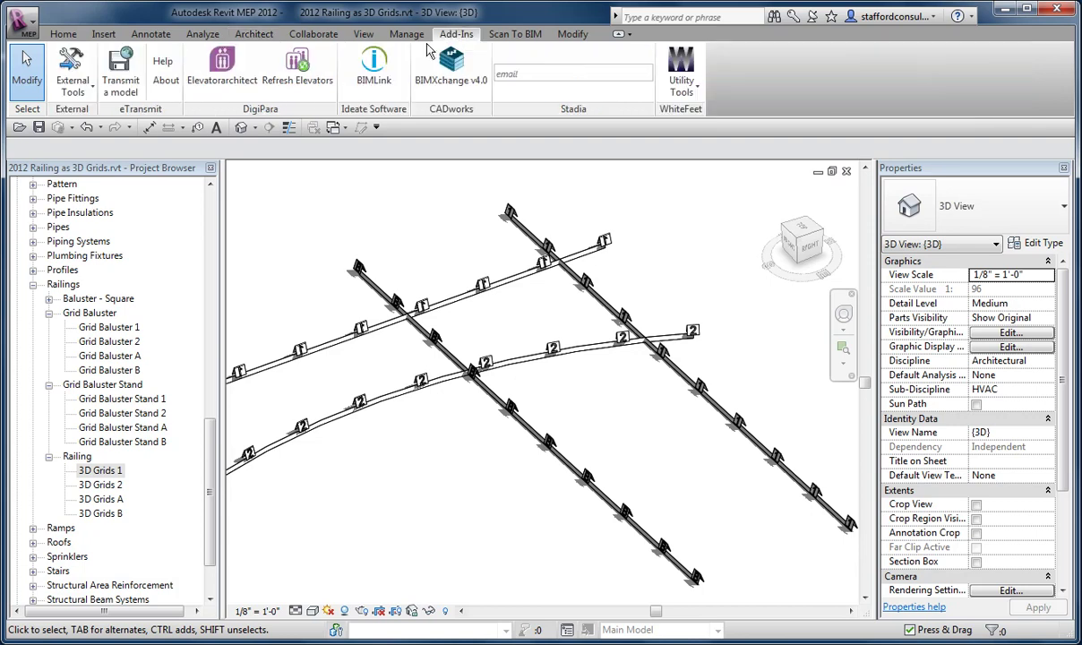
pyautogui.click(72, 73)
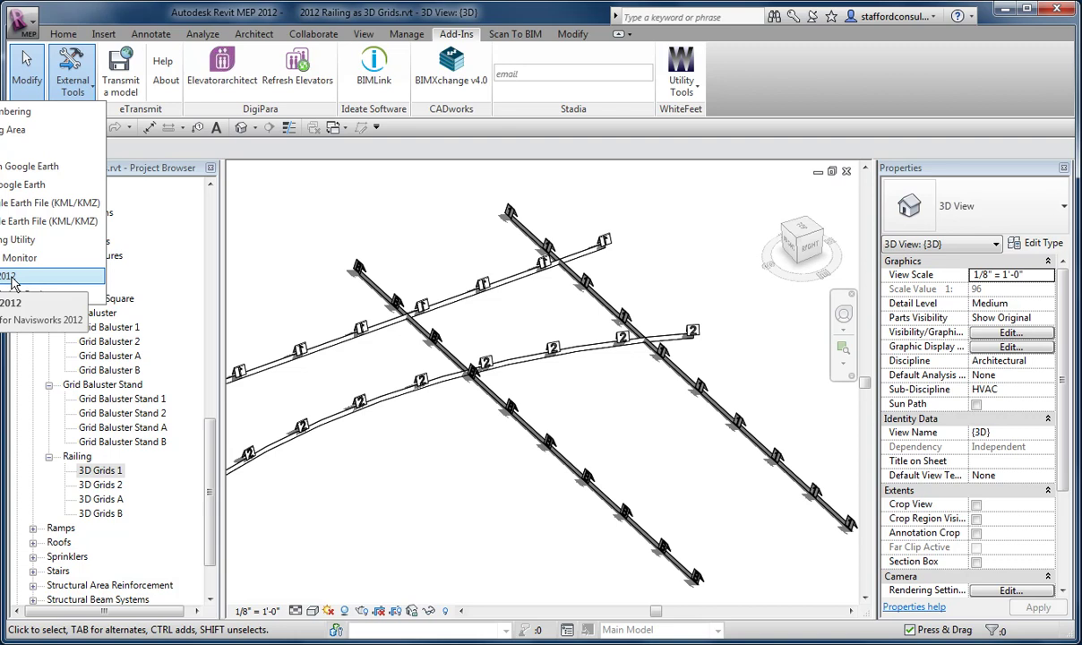
pyautogui.click(311, 301)
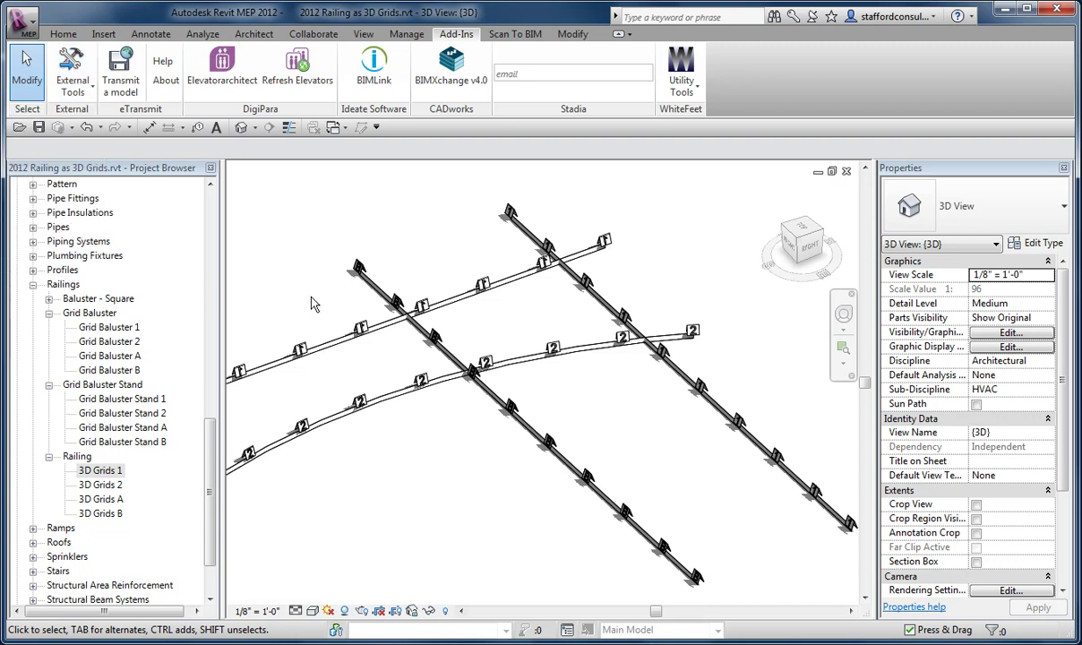